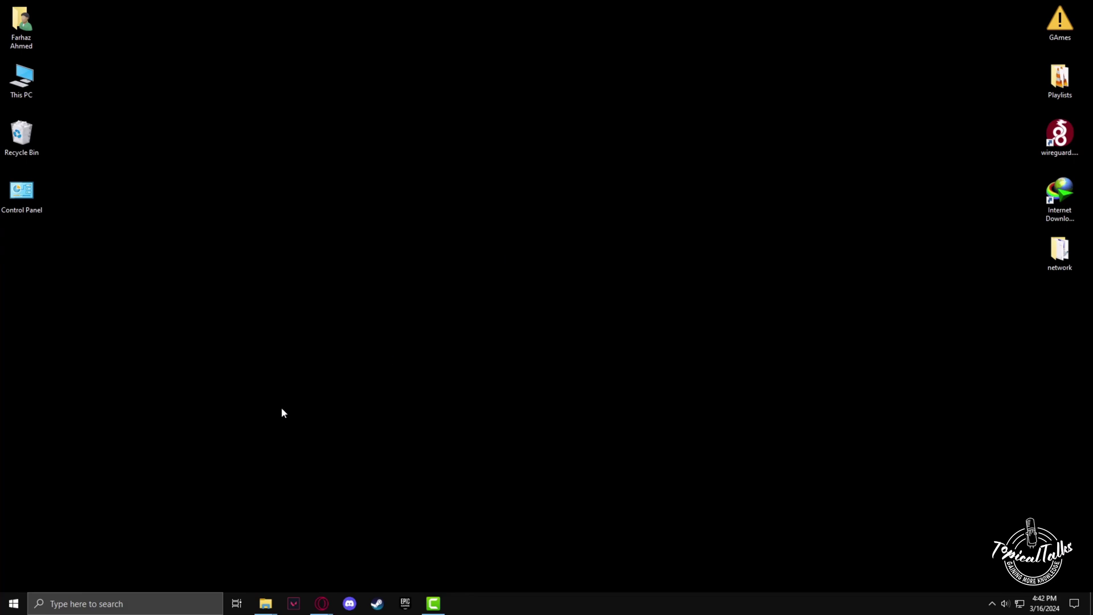
# Step: Open Apps & features in Settings and search the app list for 'roblox player'
pyautogui.rightClick(11, 605)
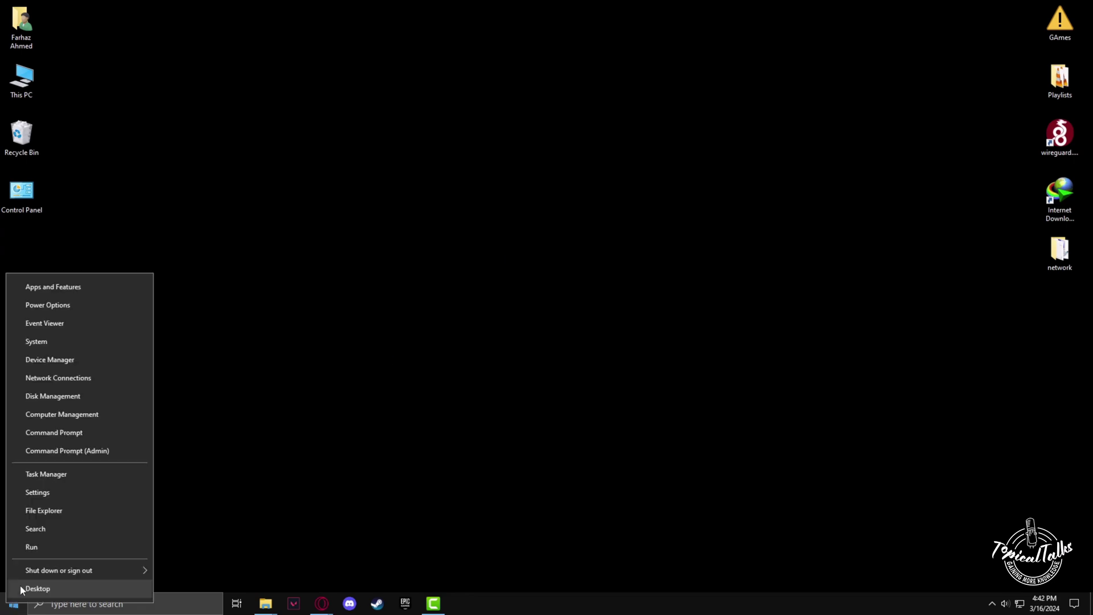
pyautogui.click(38, 491)
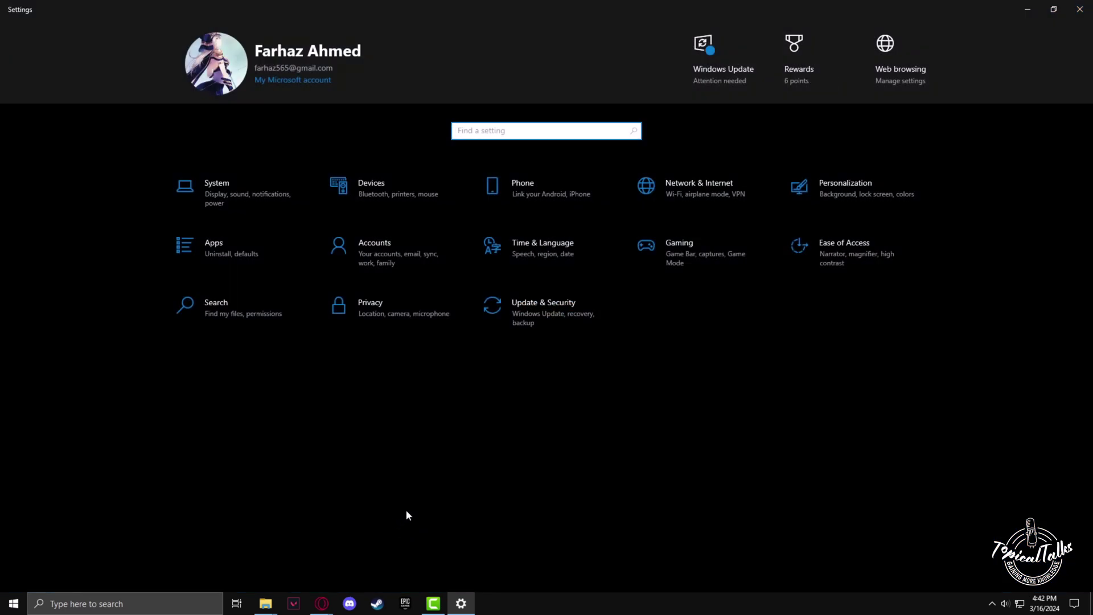
pyautogui.click(210, 251)
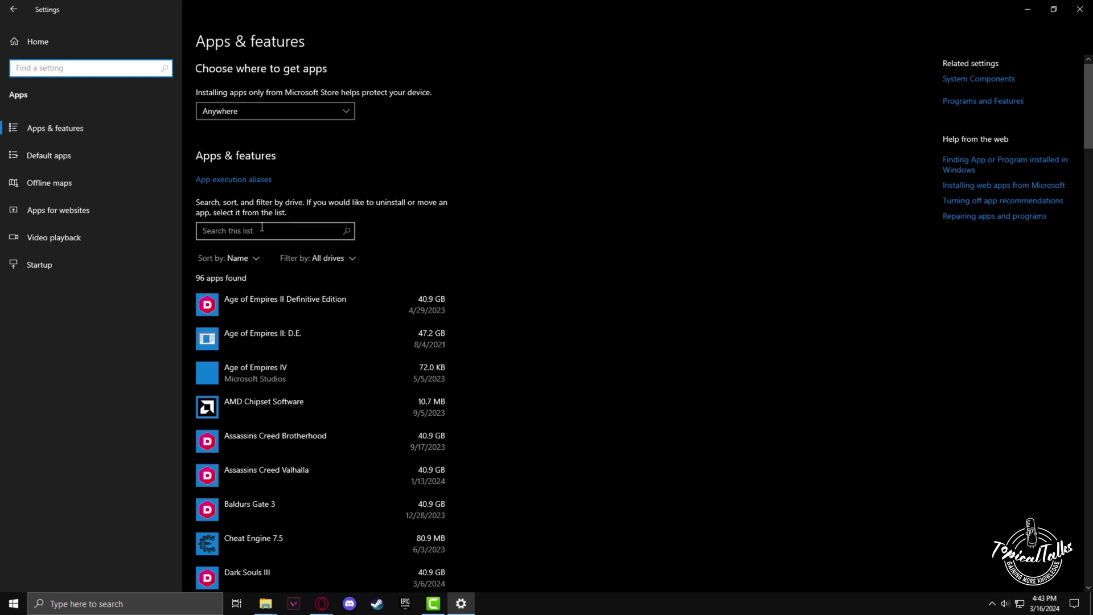
pyautogui.click(322, 227)
pyautogui.write('r')
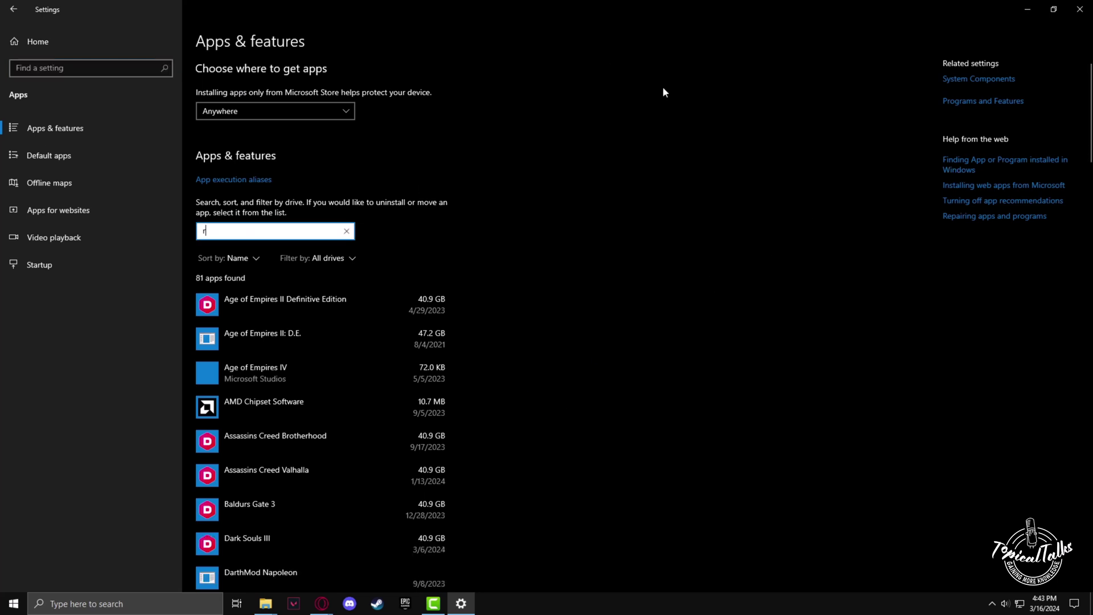
pyautogui.write('oblox ')
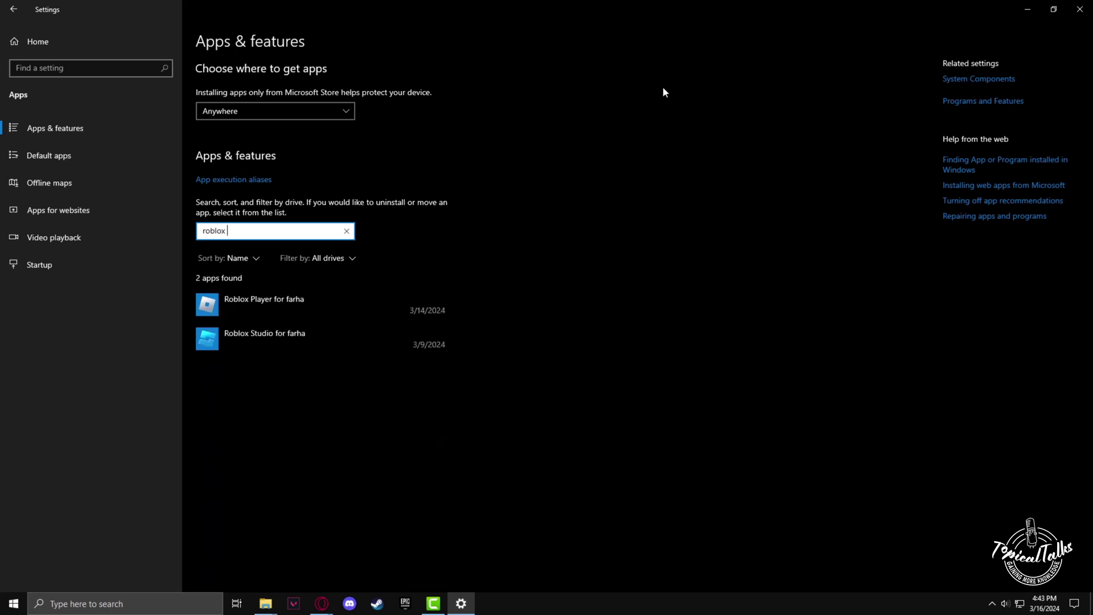
pyautogui.write('player')
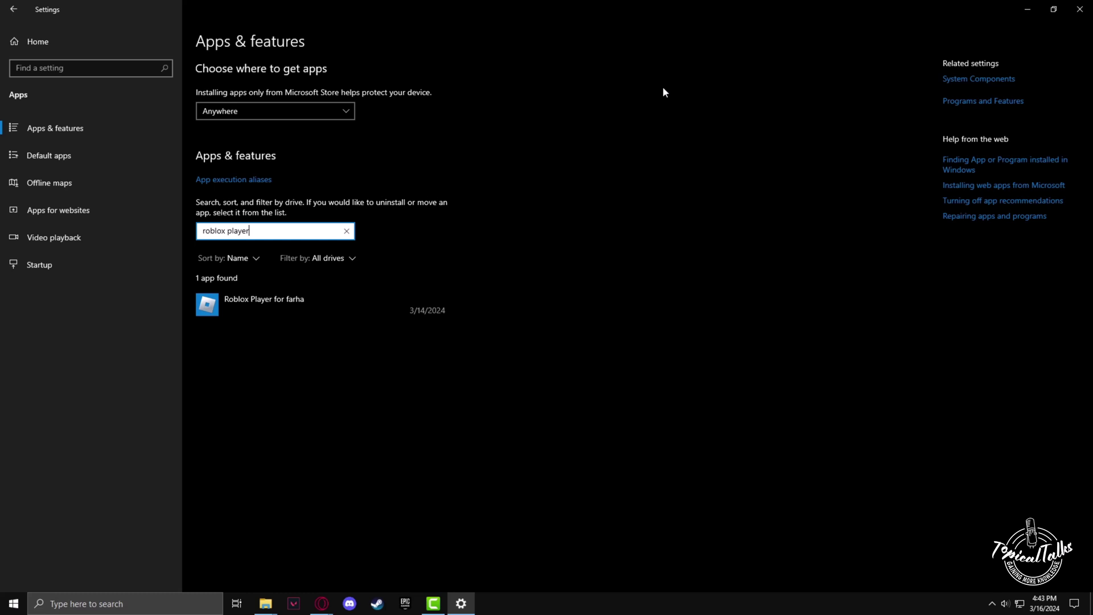
# Step: Uninstall the Roblox Player entry, confirm removal, and dismiss the completion message
pyautogui.click(251, 306)
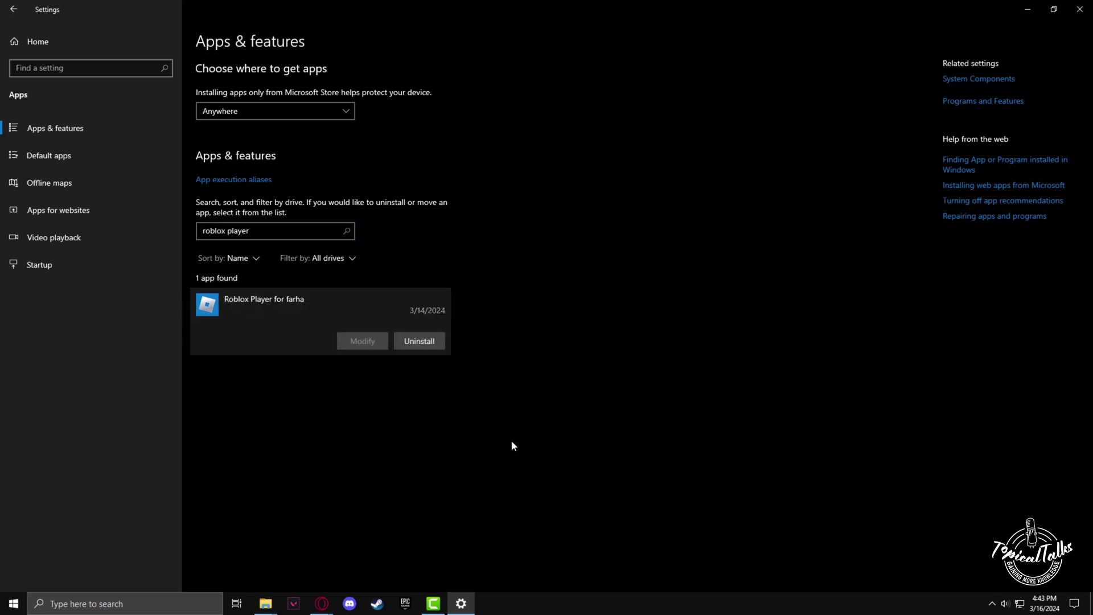
pyautogui.click(414, 344)
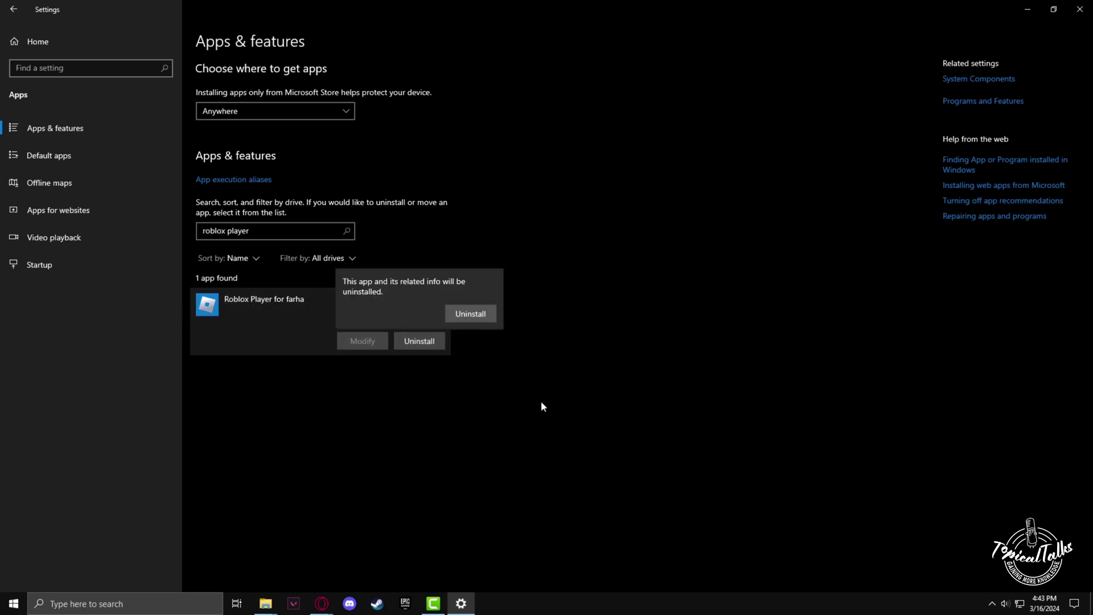
pyautogui.click(469, 314)
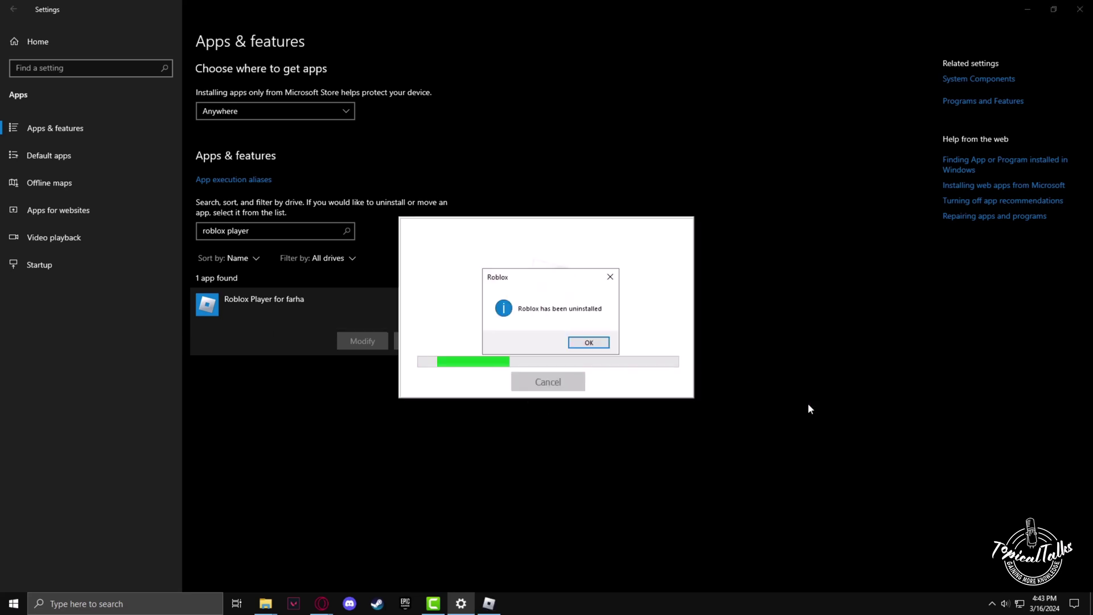
pyautogui.click(586, 342)
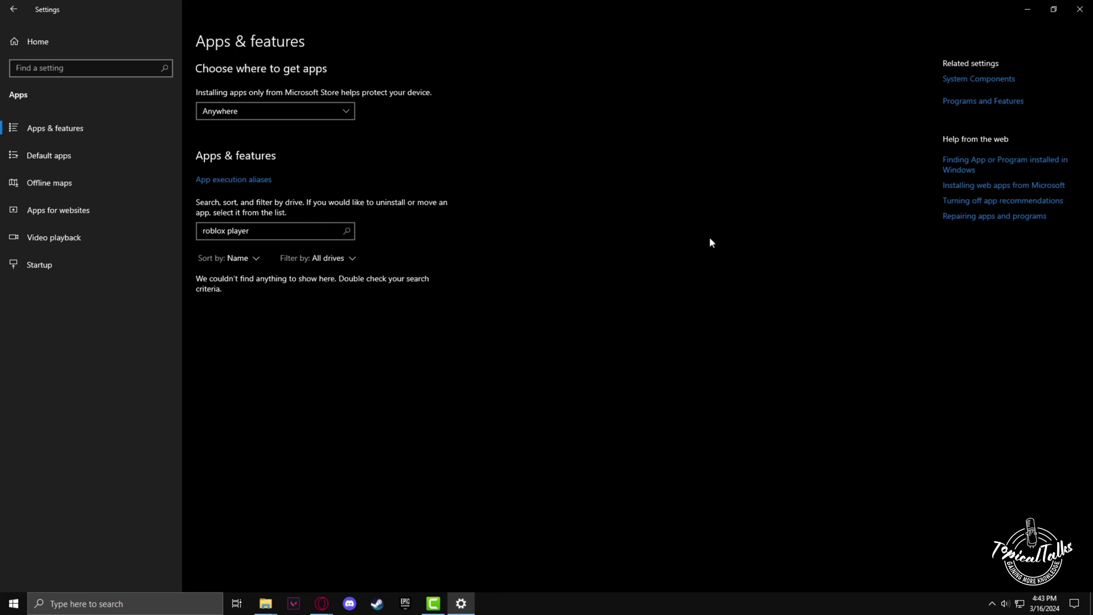
# Step: Close Settings and refresh the desktop
pyautogui.click(1080, 9)
pyautogui.rightClick(493, 144)
pyautogui.click(515, 176)
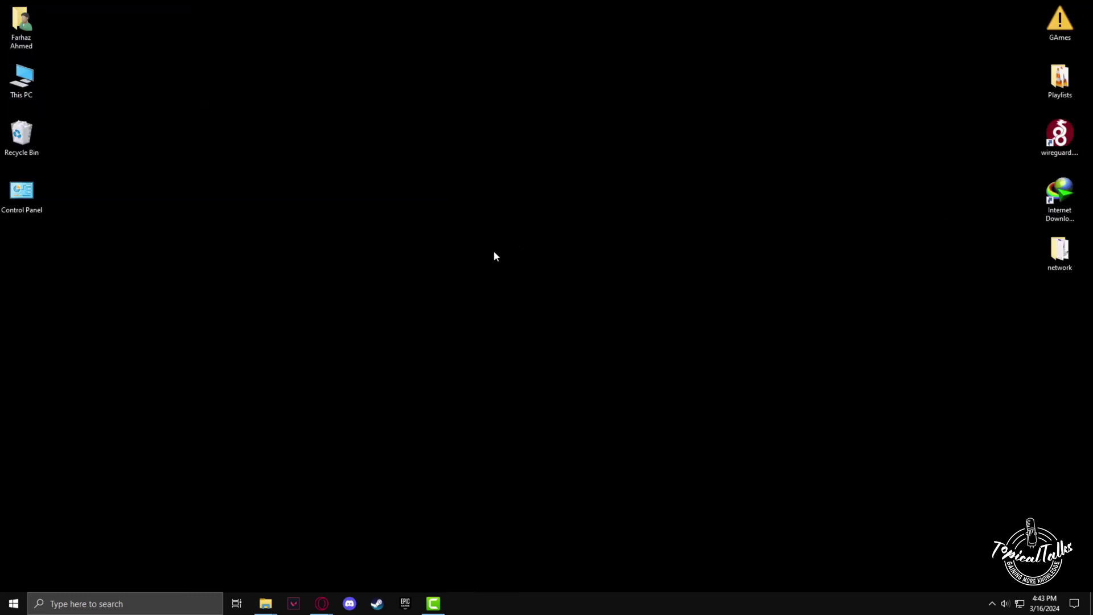
# Step: Launch Command Prompt from the Start right-click menu, then move and enlarge its window
pyautogui.rightClick(6, 612)
pyautogui.click(181, 460)
pyautogui.moveTo(366, 80); pyautogui.dragTo(500, 91)
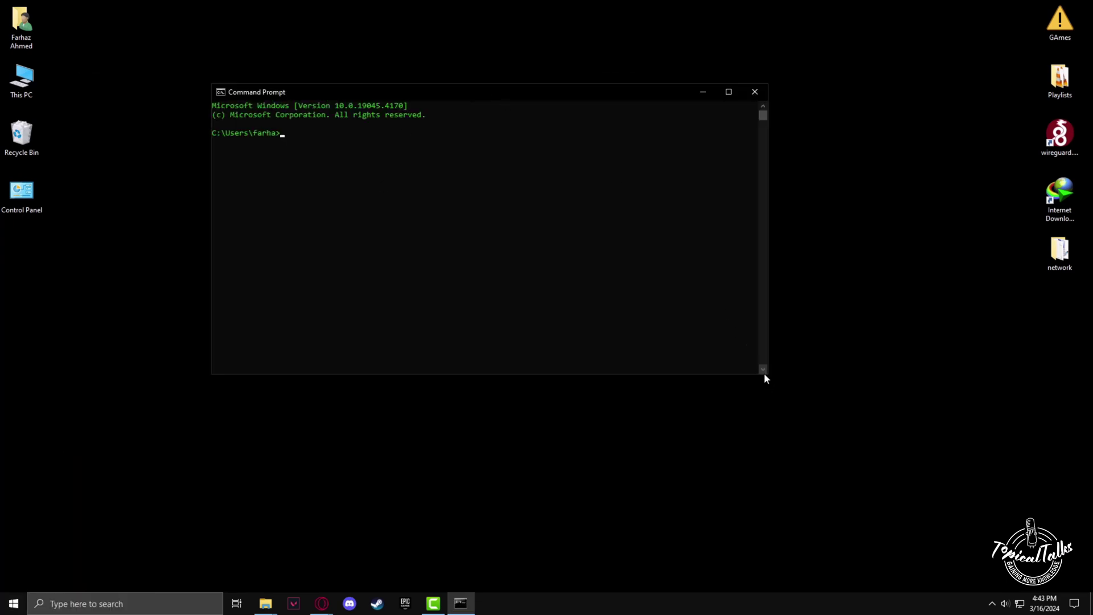
pyautogui.moveTo(768, 373); pyautogui.dragTo(897, 491)
pyautogui.click(971, 465)
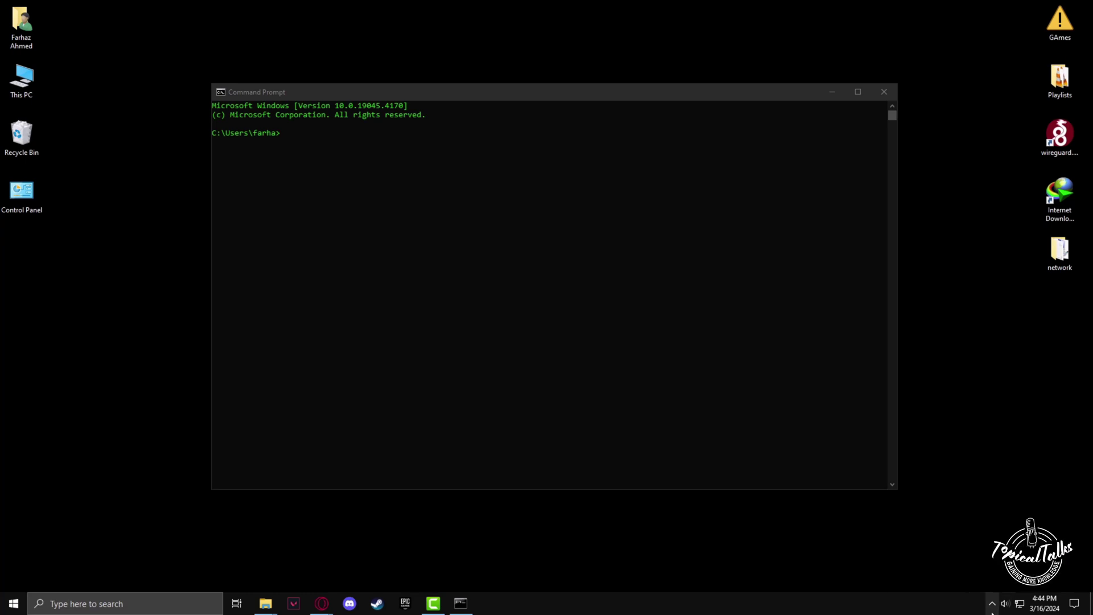
# Step: Change the console directory to AppData\Local with 'cd appdata/local'
pyautogui.click(310, 140)
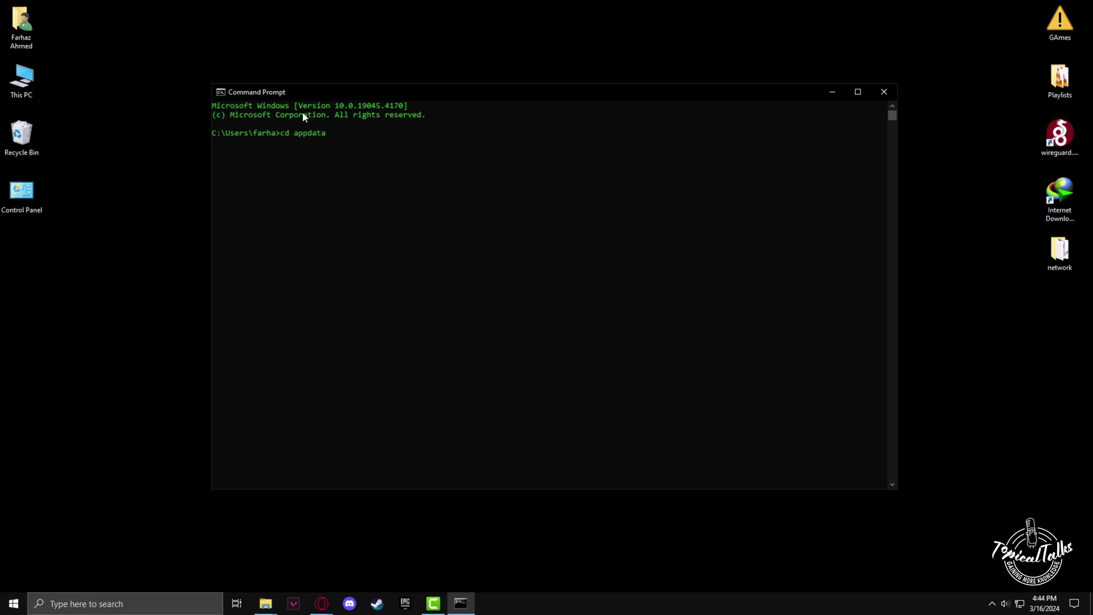
pyautogui.write('cd appdata/local')
pyautogui.press('Return')
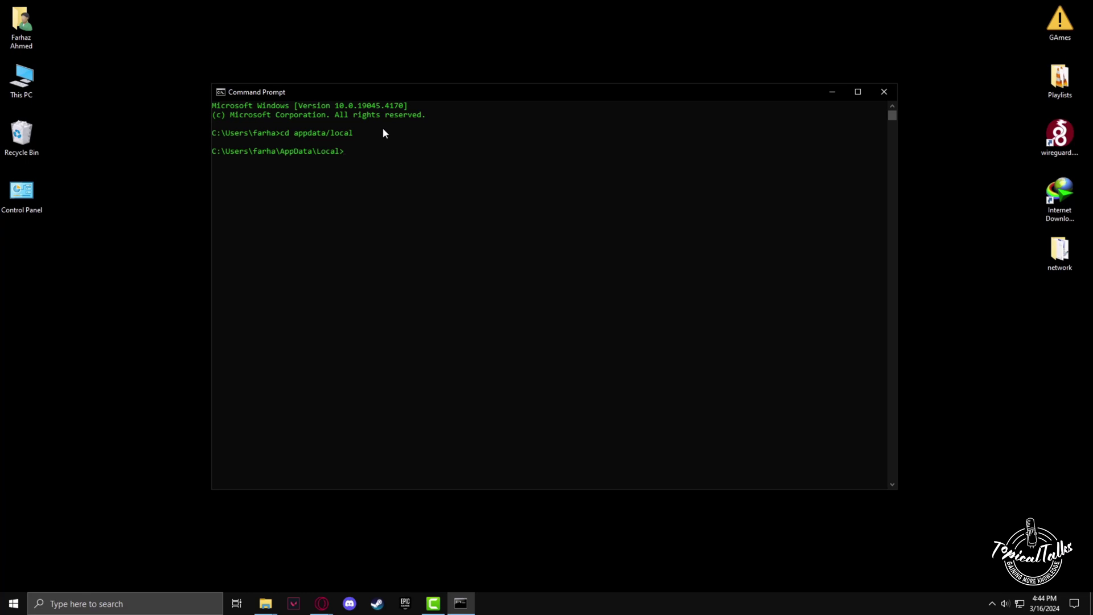
# Step: Delete the roblox folder with 'rmdir /s roblox', confirm with y, then exit Command Prompt
pyautogui.click(409, 157)
pyautogui.write('rmdir /s roblox')
pyautogui.press('Return')
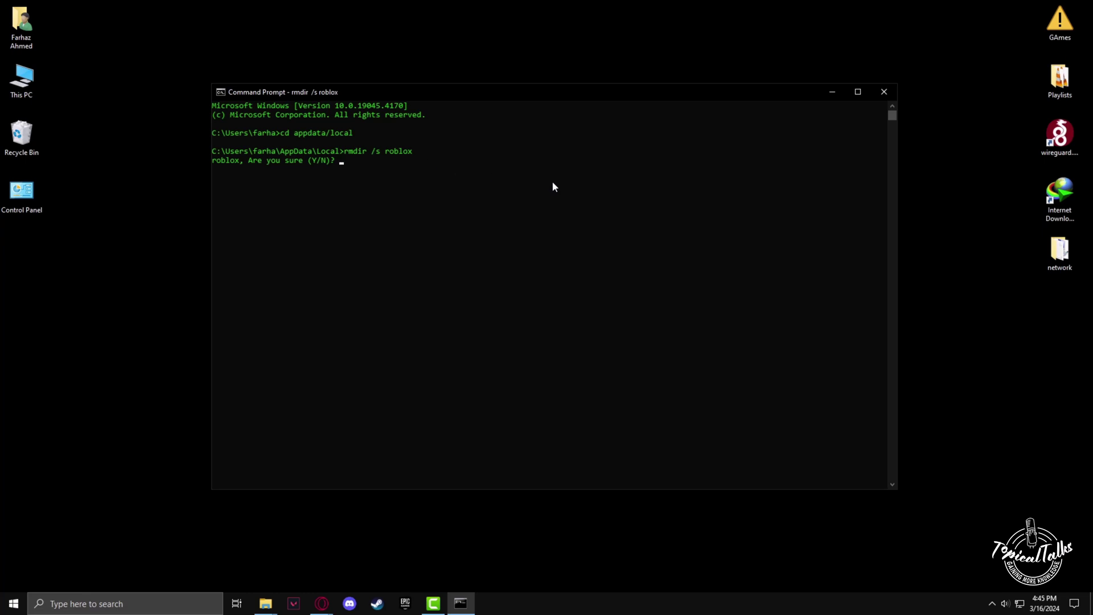
pyautogui.write('y')
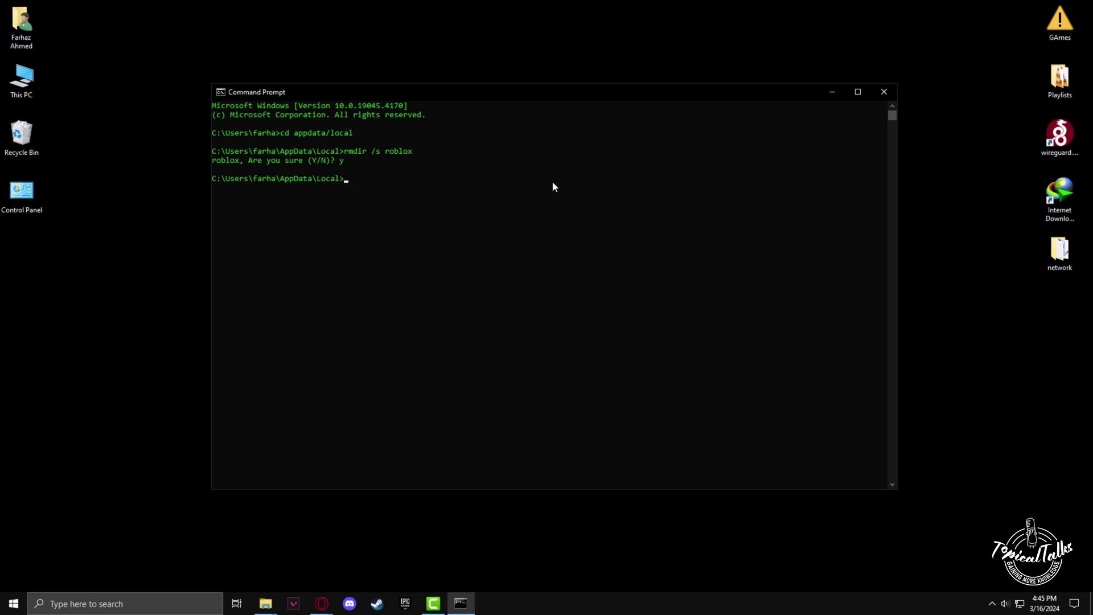
pyautogui.write('exit')
pyautogui.press('Return')
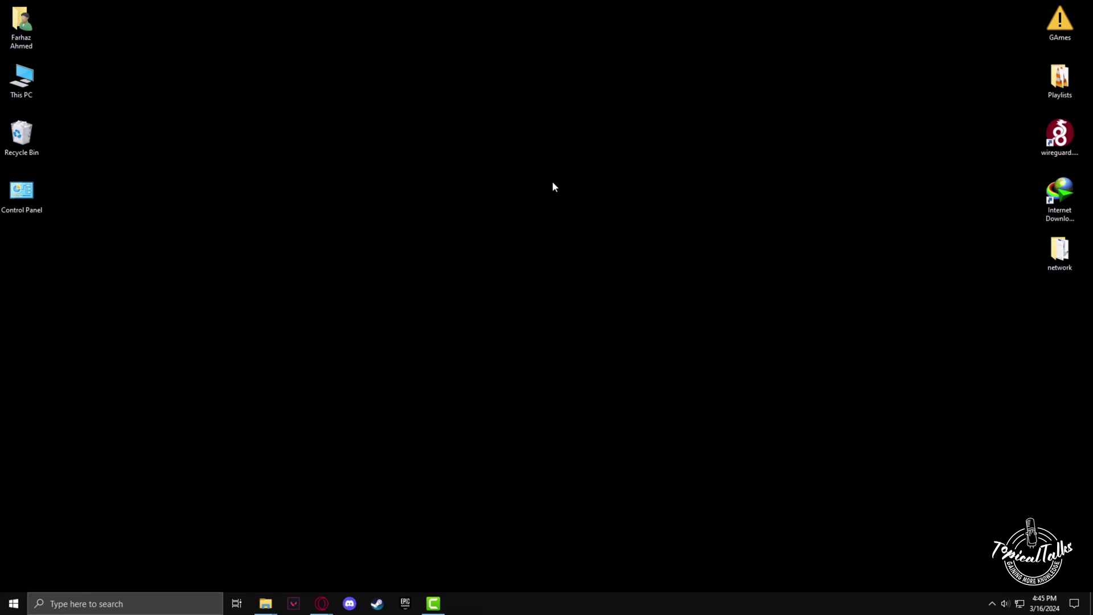
# Step: Refresh the desktop and bring up the Opera browser showing Roblox Home
pyautogui.rightClick(531, 209)
pyautogui.click(553, 244)
pyautogui.moveTo(317, 608)
pyautogui.click(443, 549)
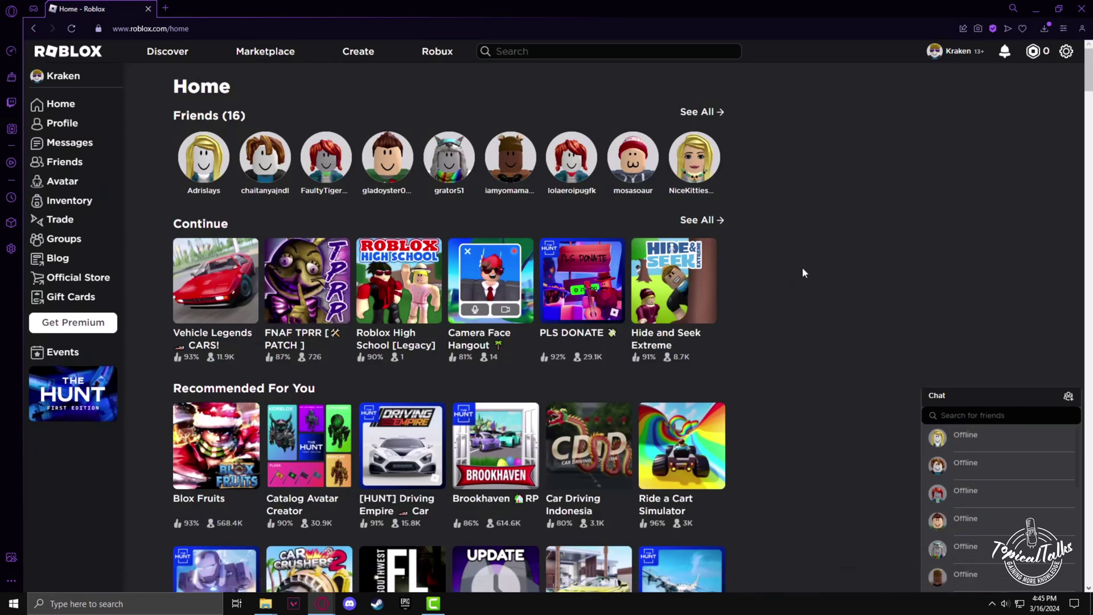
# Step: Play Vehicle Legends CARS! to get the prompt and save RobloxPlayerInstaller.exe
pyautogui.click(264, 299)
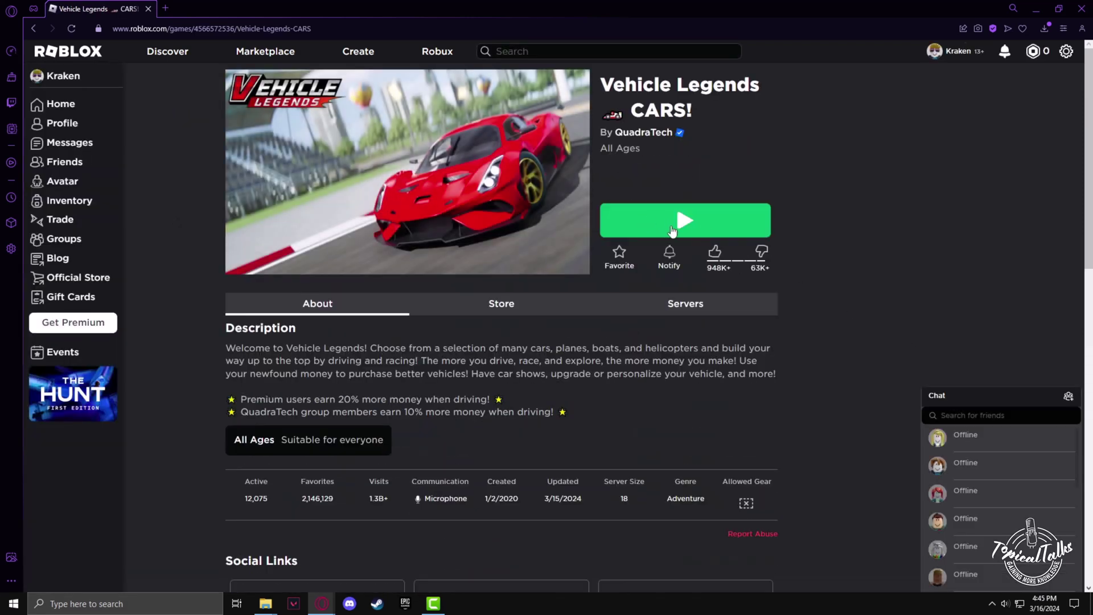
pyautogui.click(672, 230)
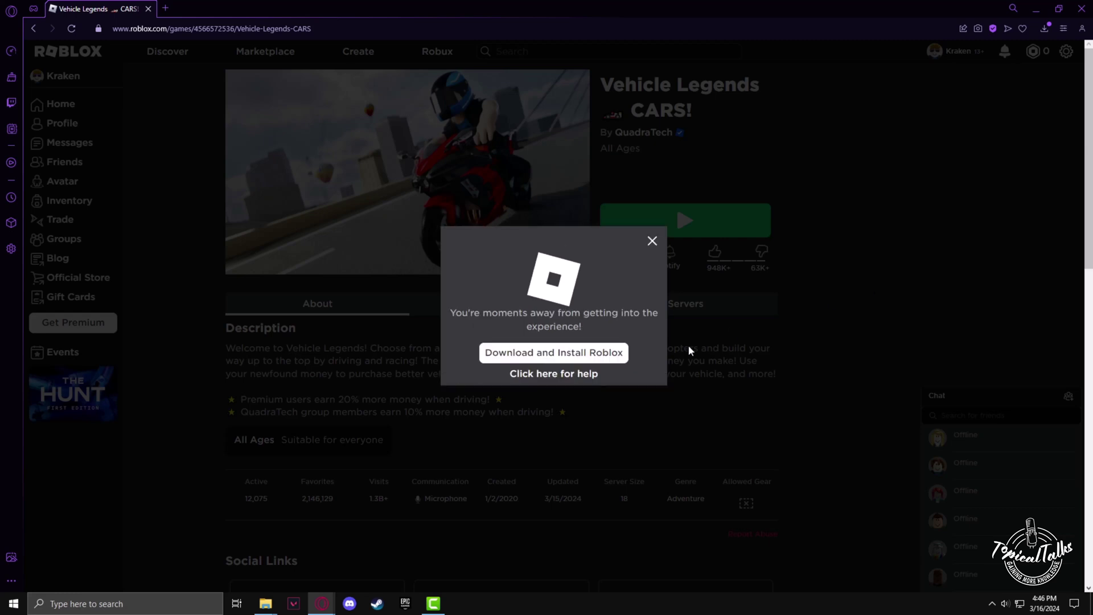
pyautogui.click(551, 354)
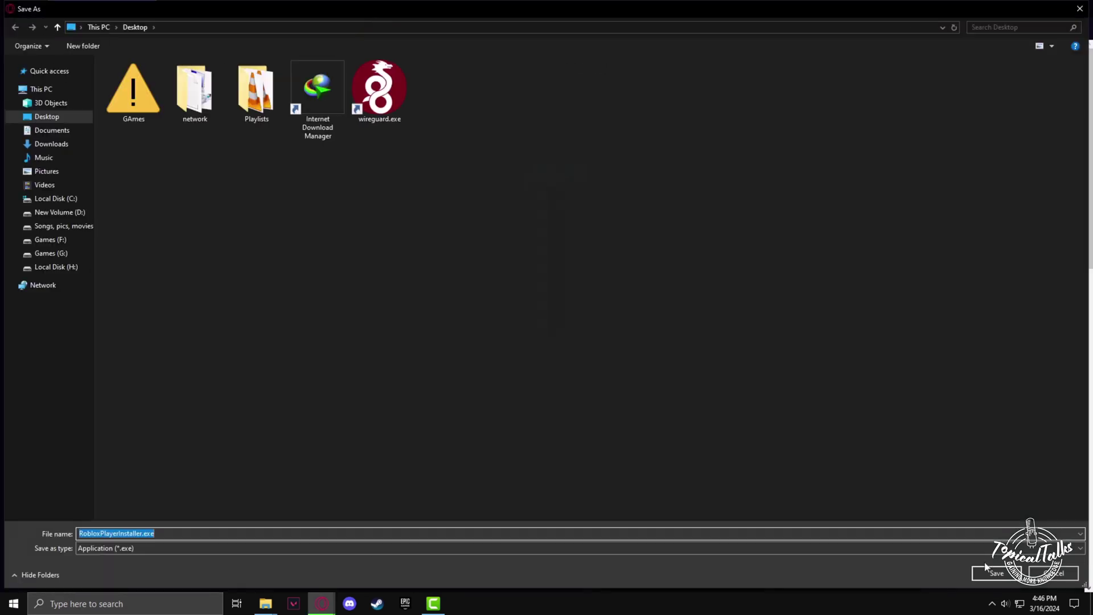
pyautogui.click(996, 571)
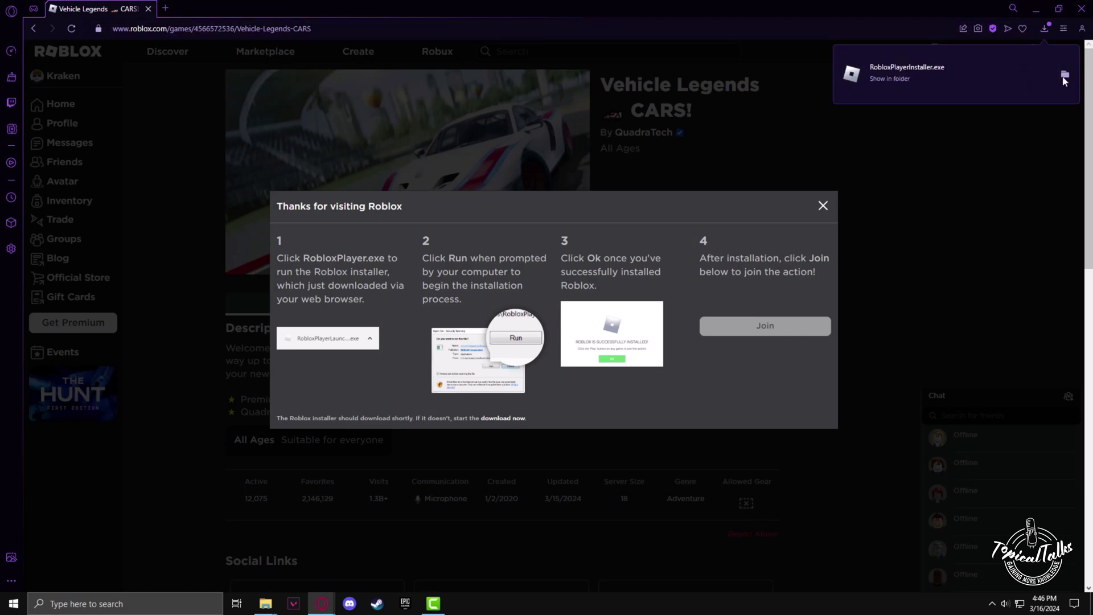
pyautogui.click(1063, 75)
pyautogui.click(682, 176)
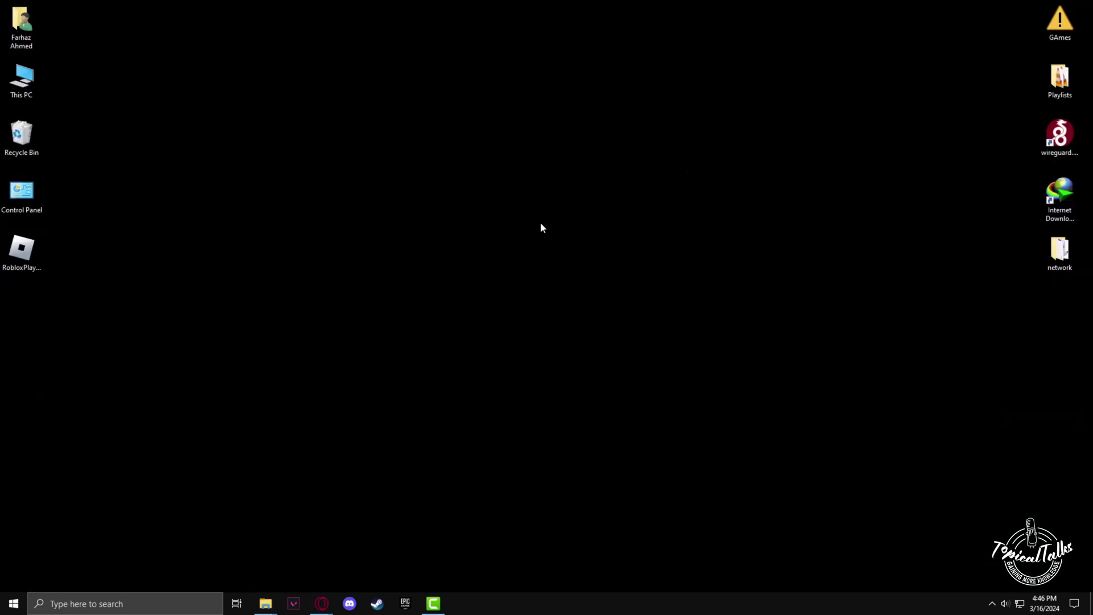
# Step: Move RobloxPlayerInstaller.exe toward the desktop centre, launch it, and allow it to Run
pyautogui.moveTo(21, 249); pyautogui.dragTo(413, 142)
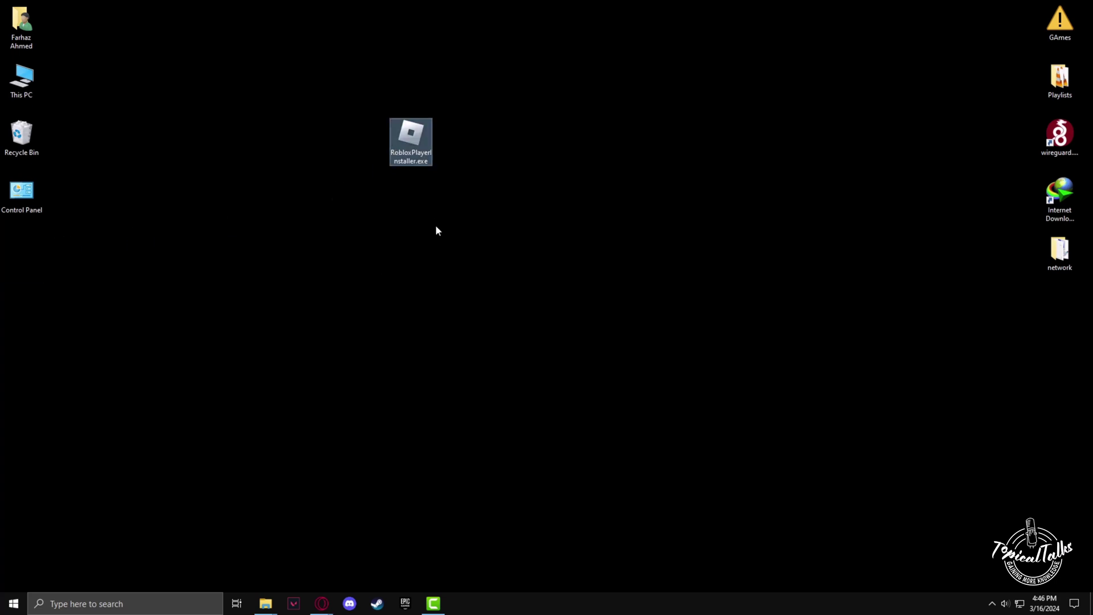
pyautogui.click(436, 230)
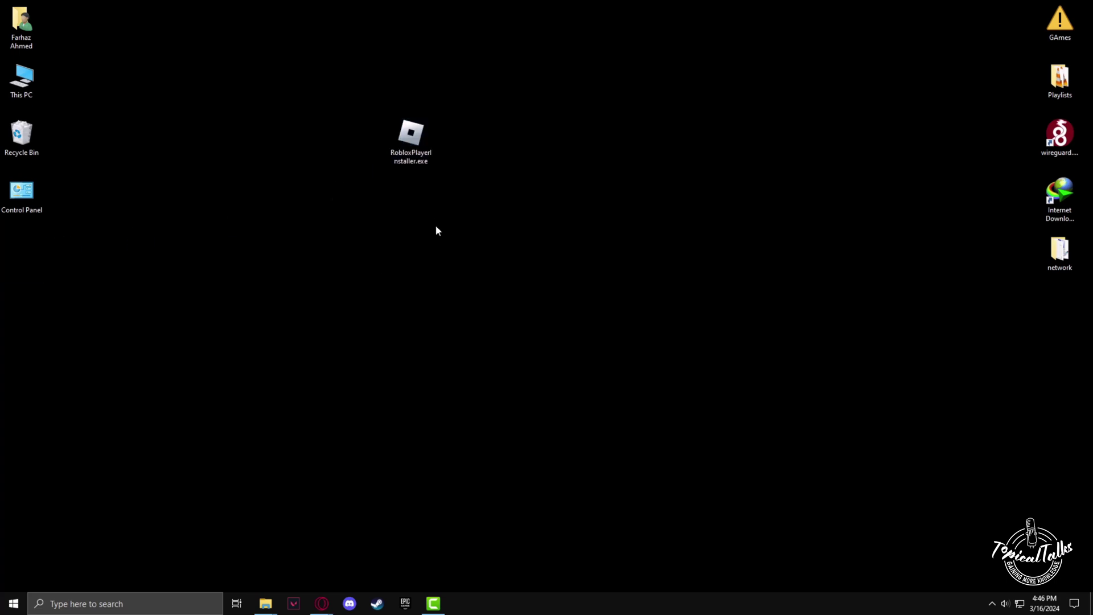
pyautogui.doubleClick(417, 159)
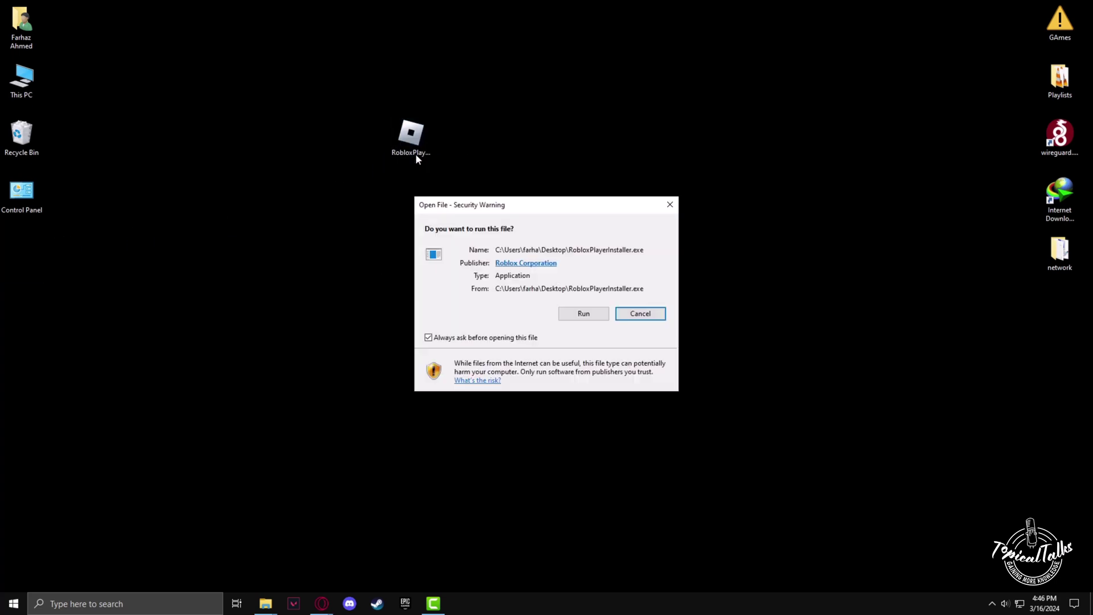
pyautogui.click(583, 313)
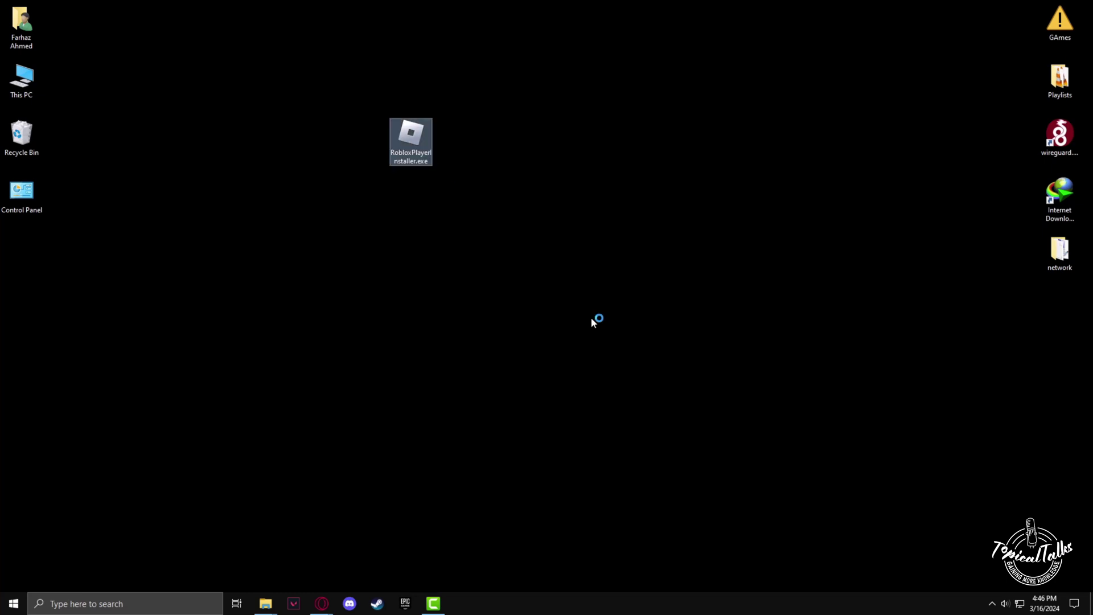